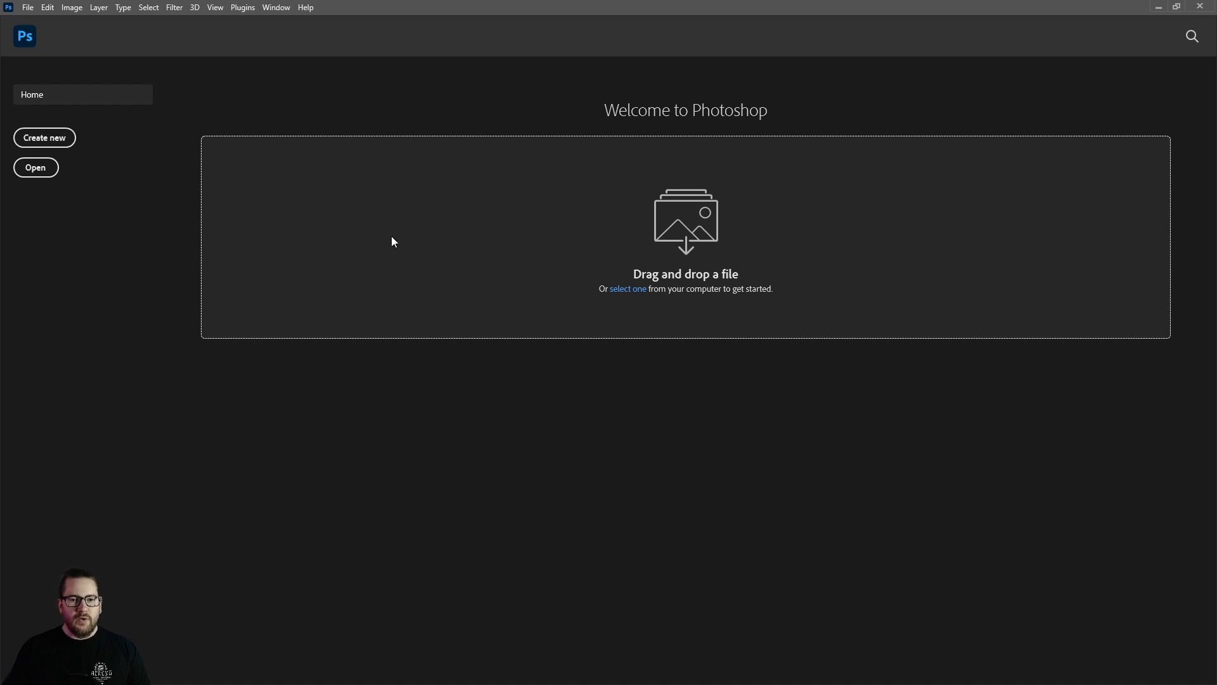
Create a new 5000 x 5000 pixel document at 300 pixels/inch in 8-bit RGB Color with a white background
{"action": "left_click", "coordinate": [45, 137]}
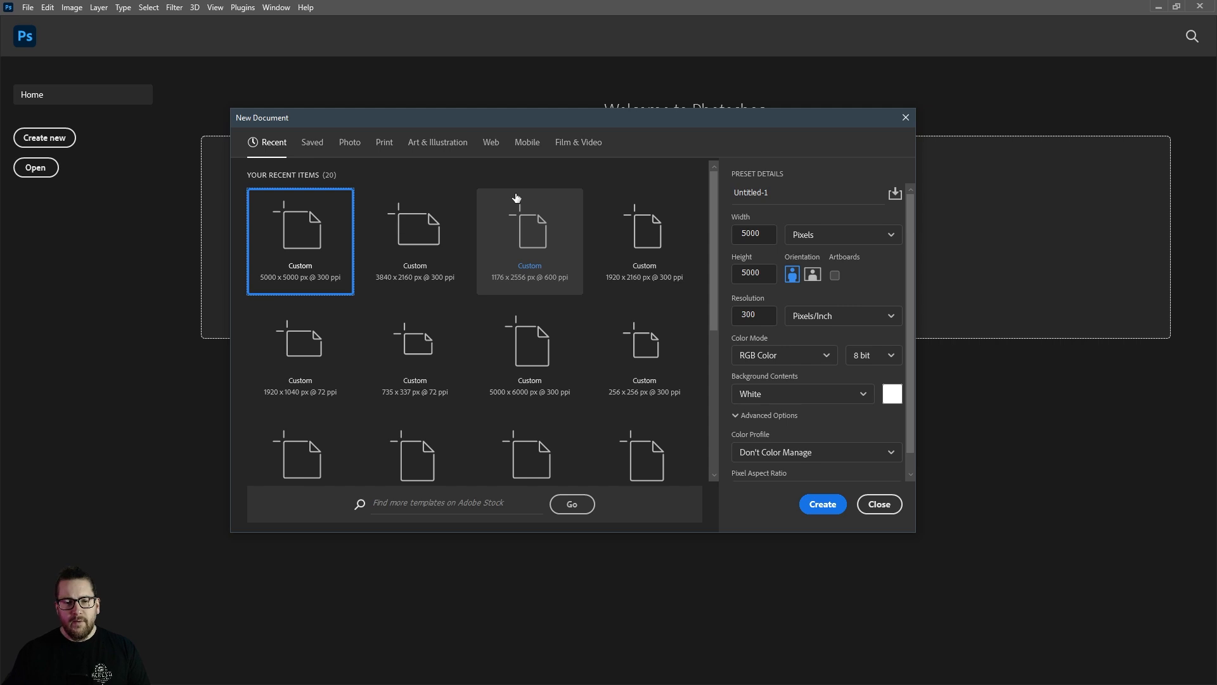
{"action": "left_click_drag", "start_coordinate": [763, 237], "coordinate": [728, 239]}
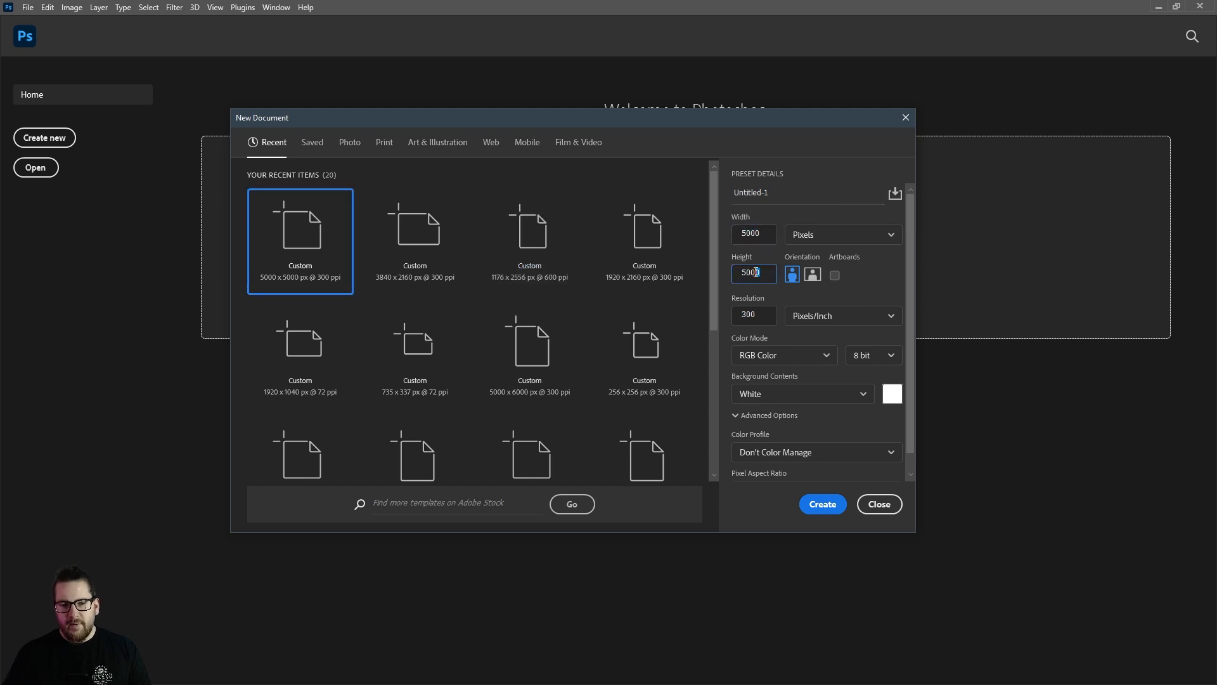
{"action": "left_click", "coordinate": [817, 237]}
{"action": "left_click", "coordinate": [816, 237]}
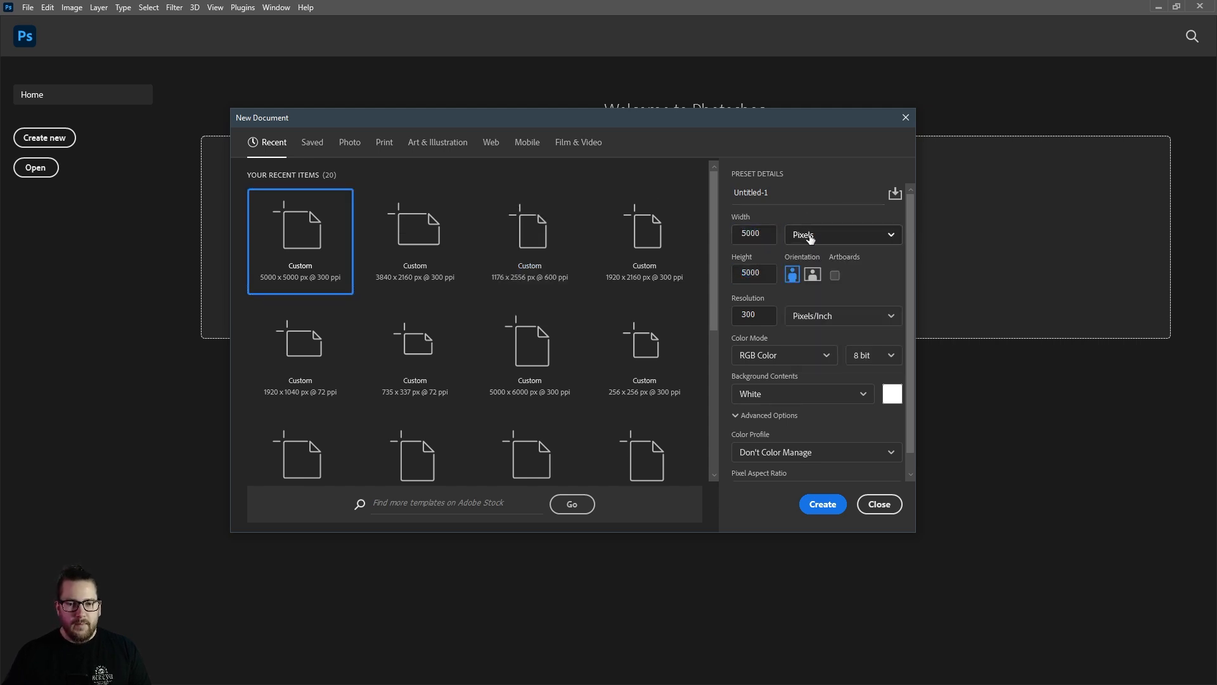
{"action": "left_click_drag", "start_coordinate": [765, 315], "coordinate": [709, 320]}
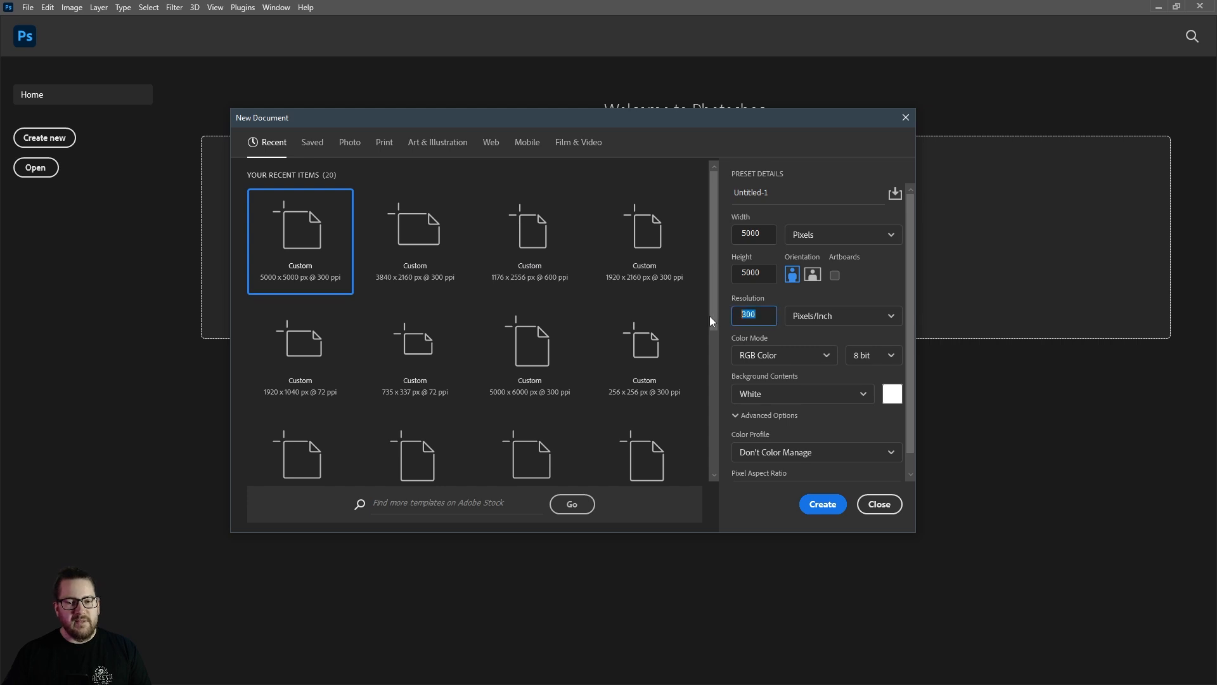
{"action": "left_click", "coordinate": [791, 298]}
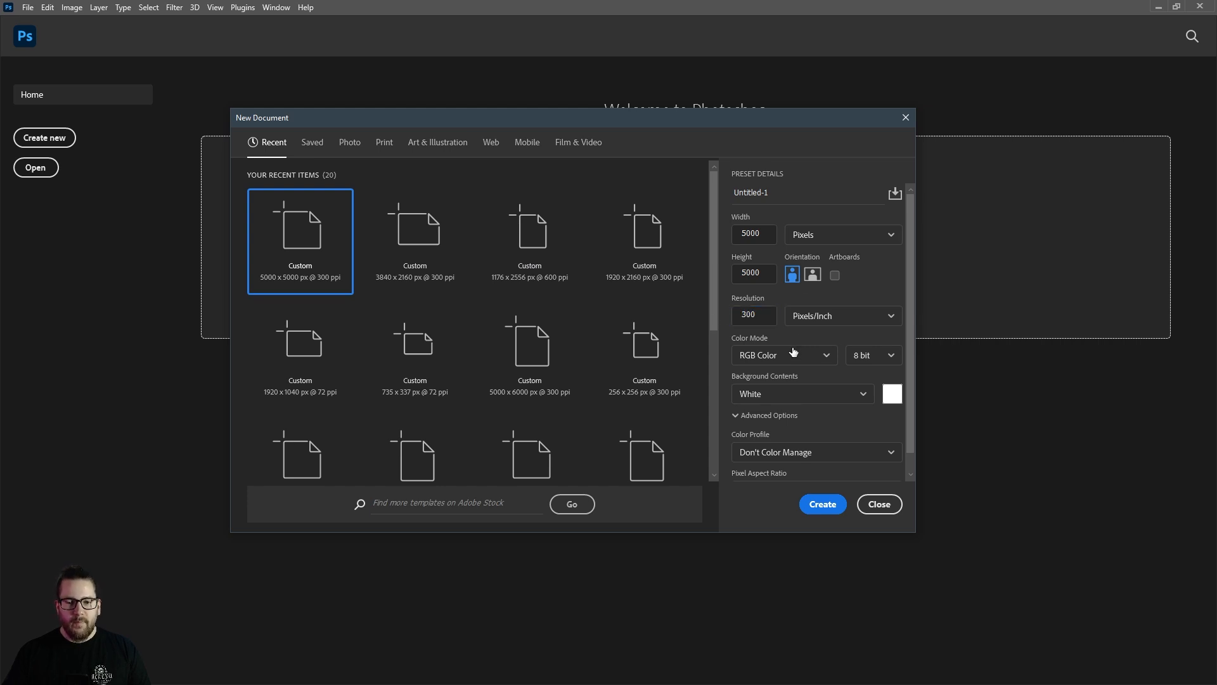
{"action": "left_click", "coordinate": [794, 356]}
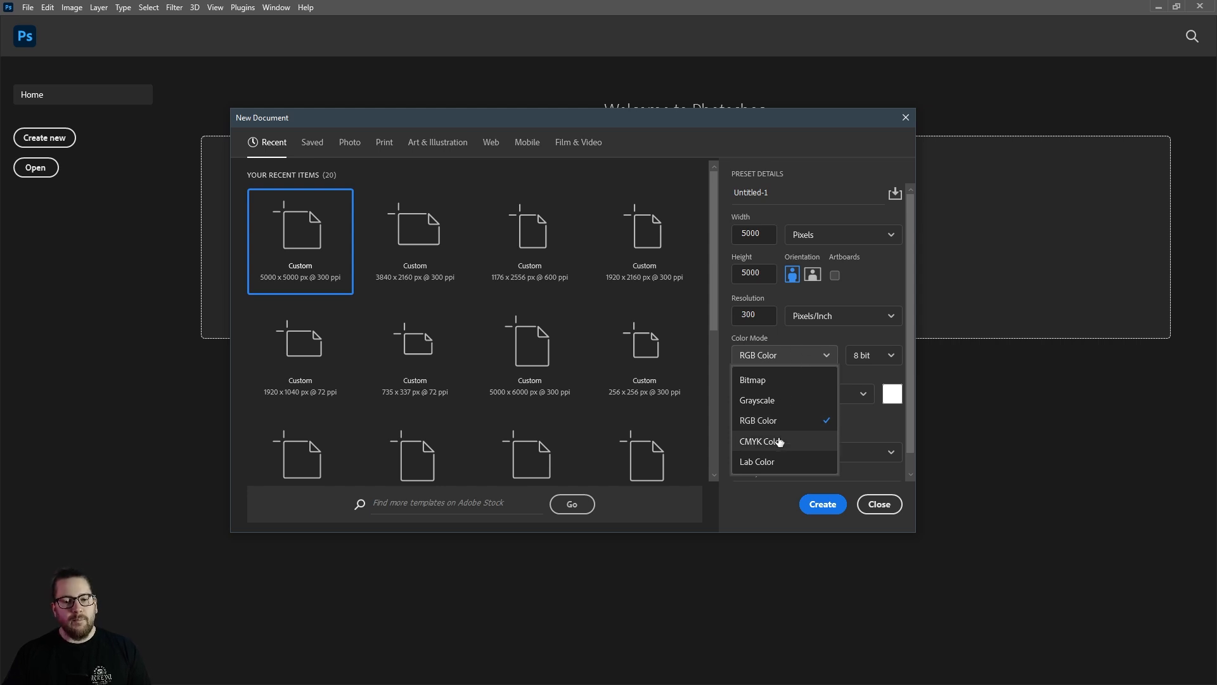
{"action": "left_click", "coordinate": [800, 336]}
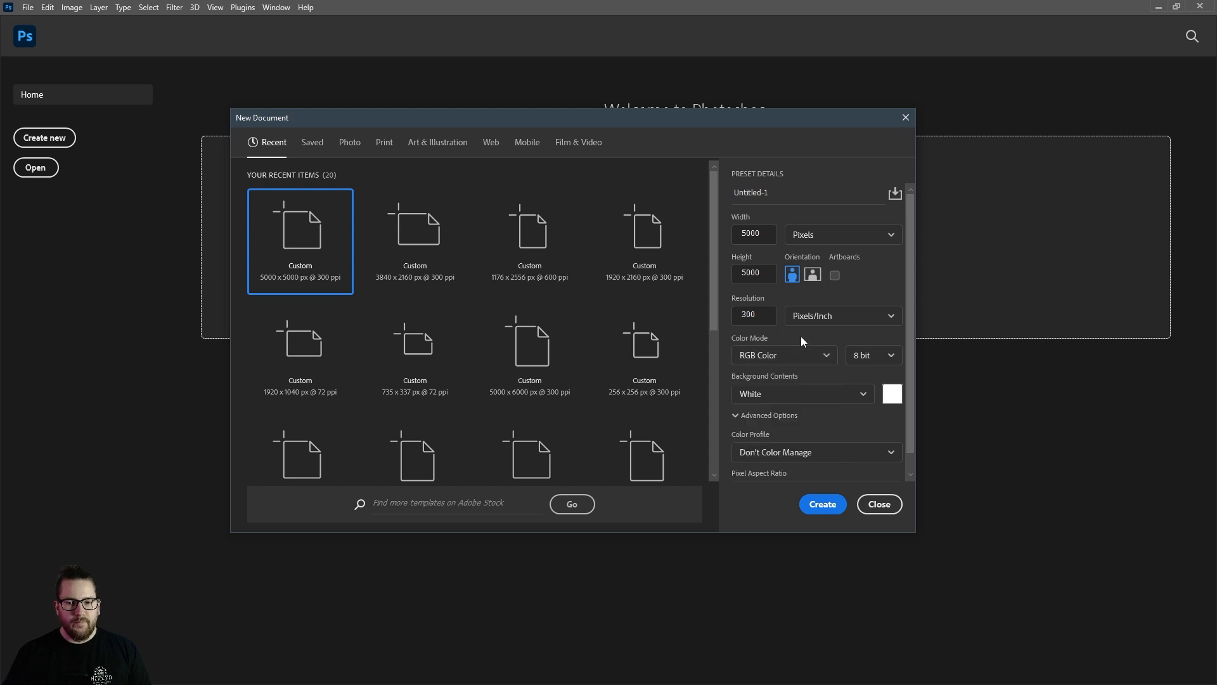
{"action": "left_click", "coordinate": [828, 504]}
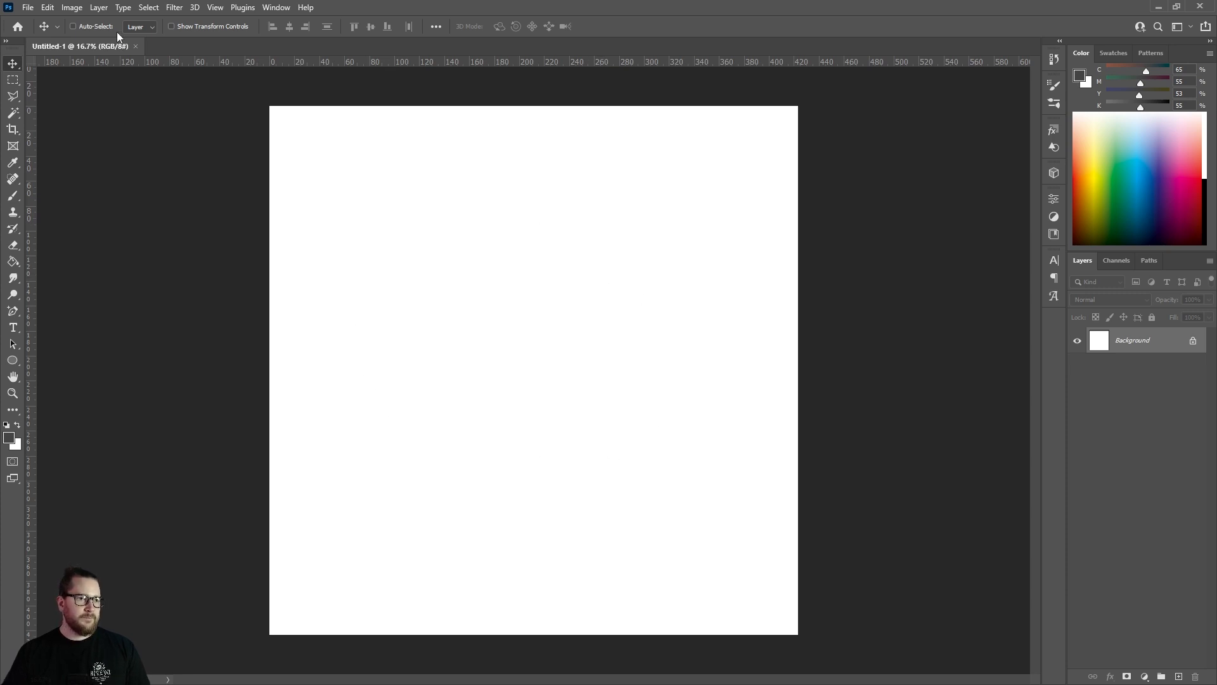
Save the document in Photoshop format as "Introduction into Photoshop's Workspace"
{"action": "left_click", "coordinate": [28, 7]}
{"action": "left_click", "coordinate": [60, 160]}
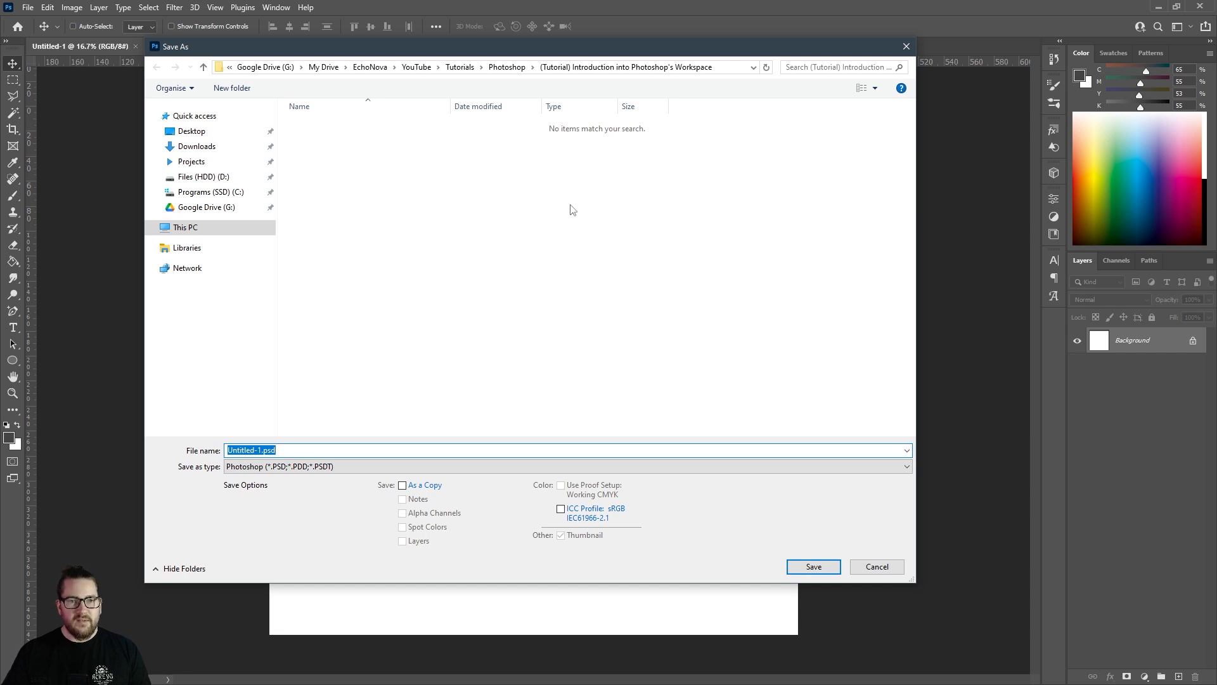
{"action": "type", "text": "Introduction into Photoshop's Workspace"}
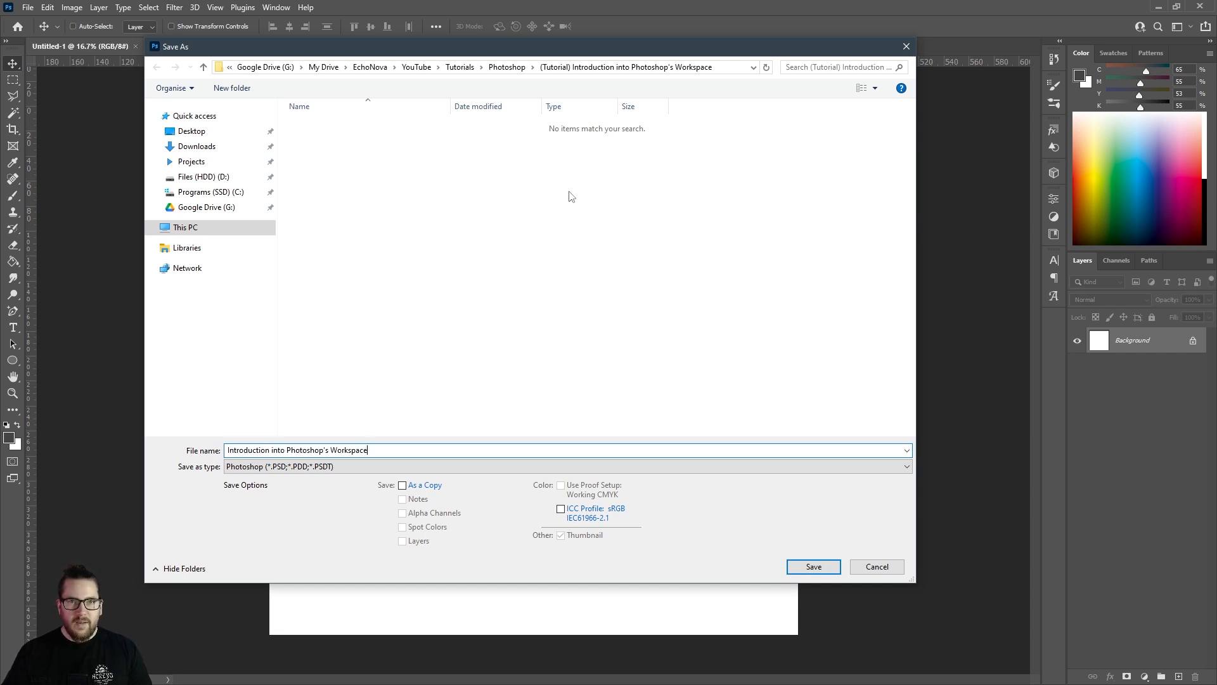
{"action": "left_click", "coordinate": [814, 567]}
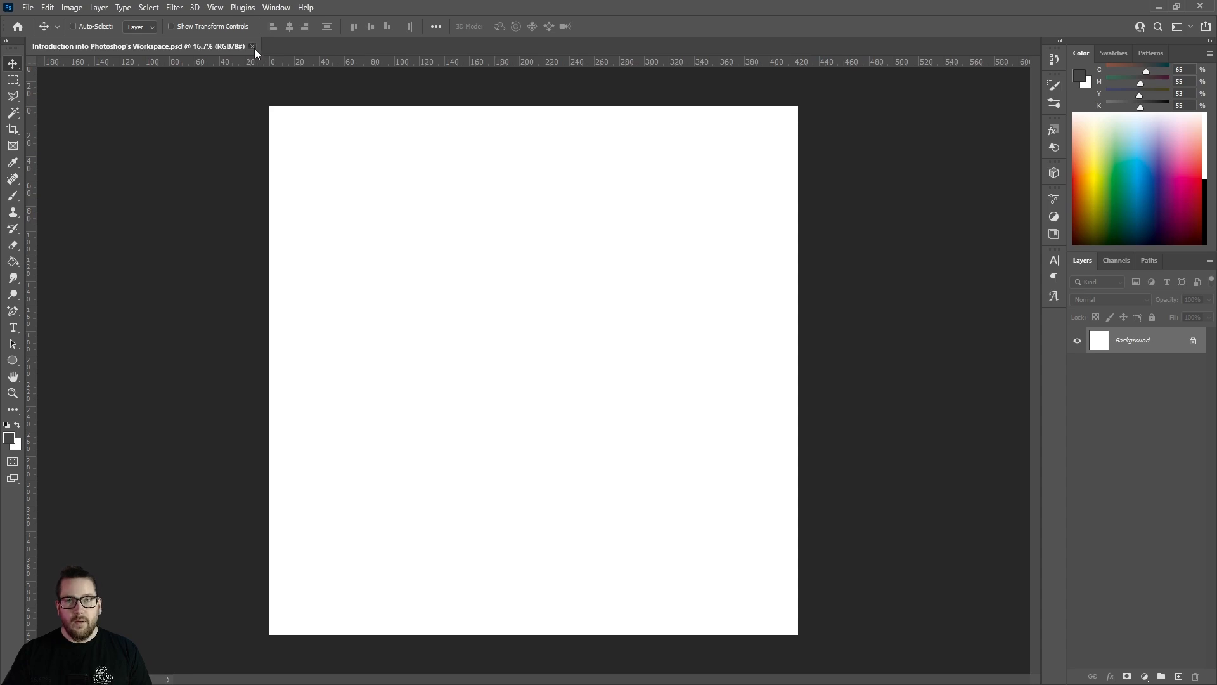
Close the saved document and reopen it from the recent files
{"action": "left_click", "coordinate": [252, 46]}
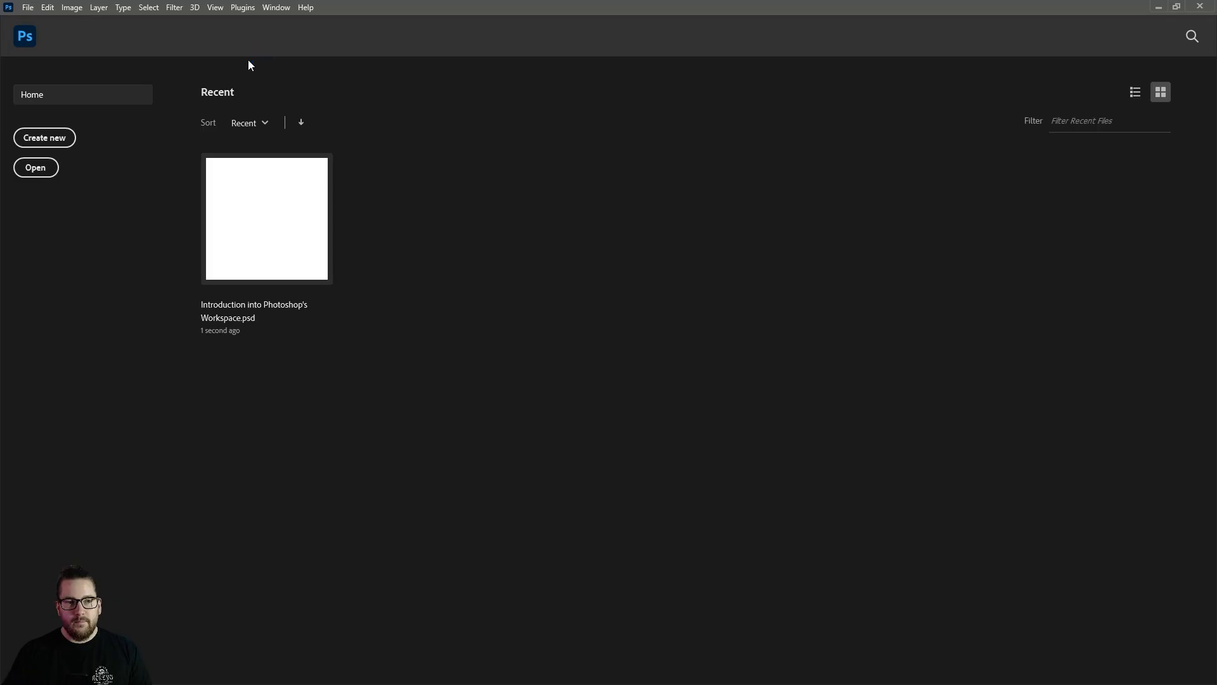
{"action": "left_click", "coordinate": [301, 216]}
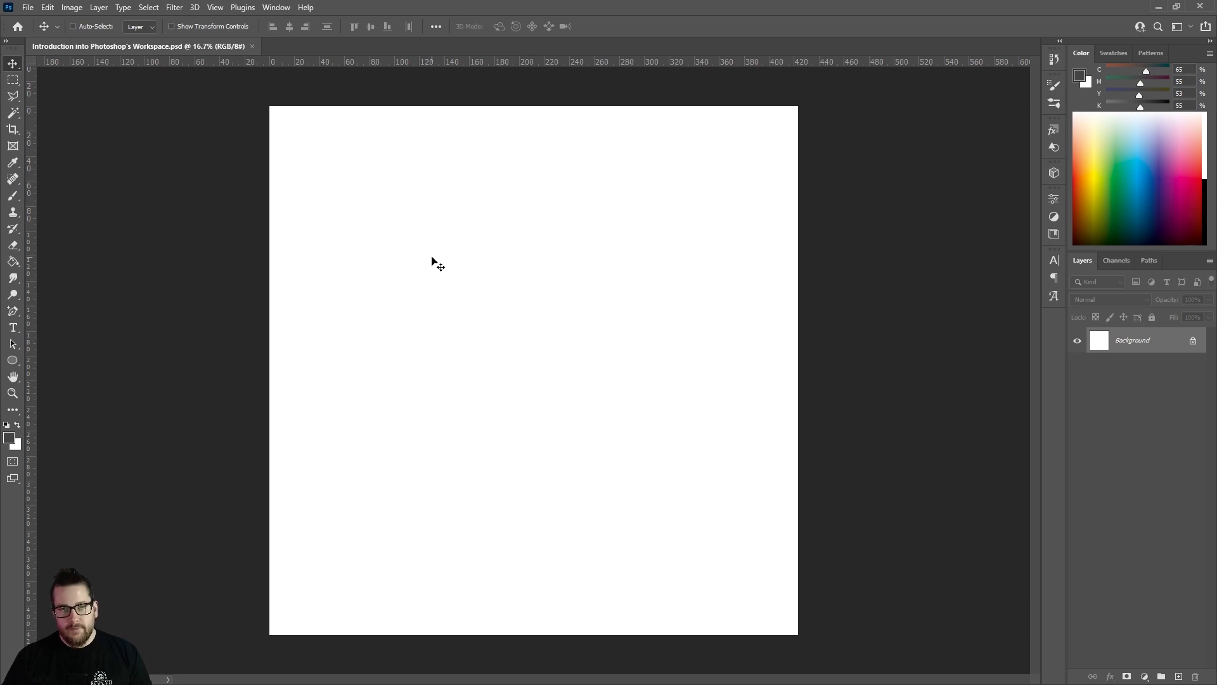
Reset the Essentials workspace to its default layout
{"action": "left_click", "coordinate": [276, 8]}
{"action": "mouse_move", "coordinate": [289, 33]}
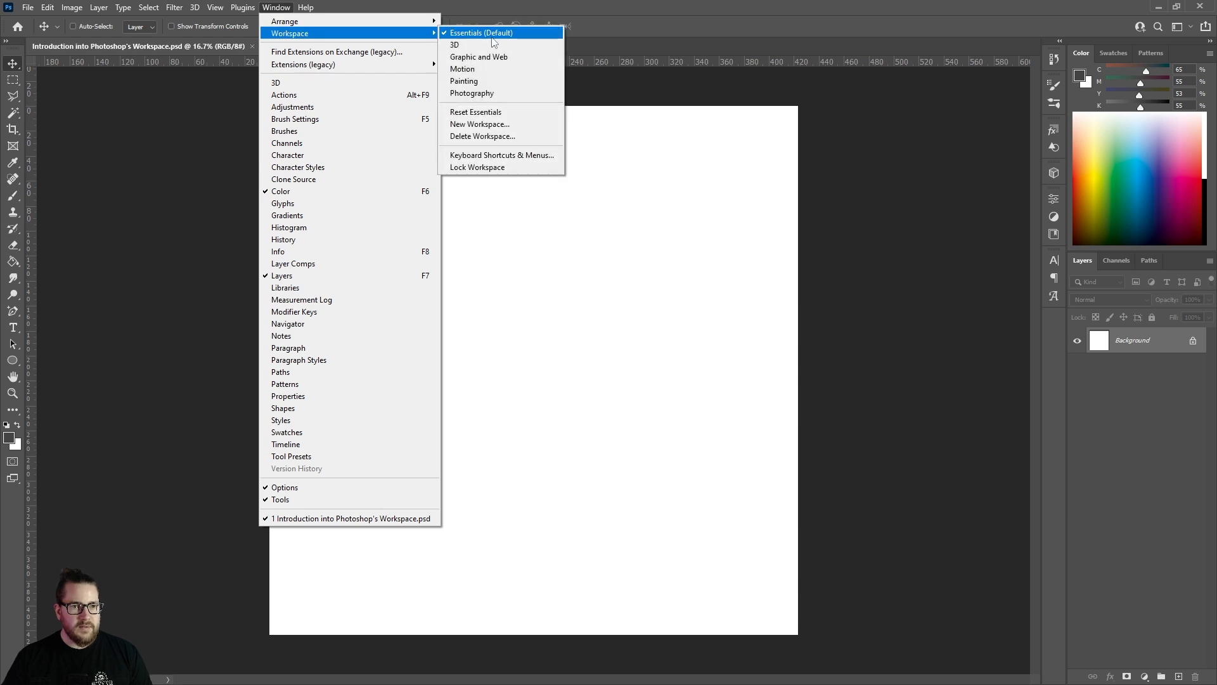
{"action": "left_click", "coordinate": [497, 115]}
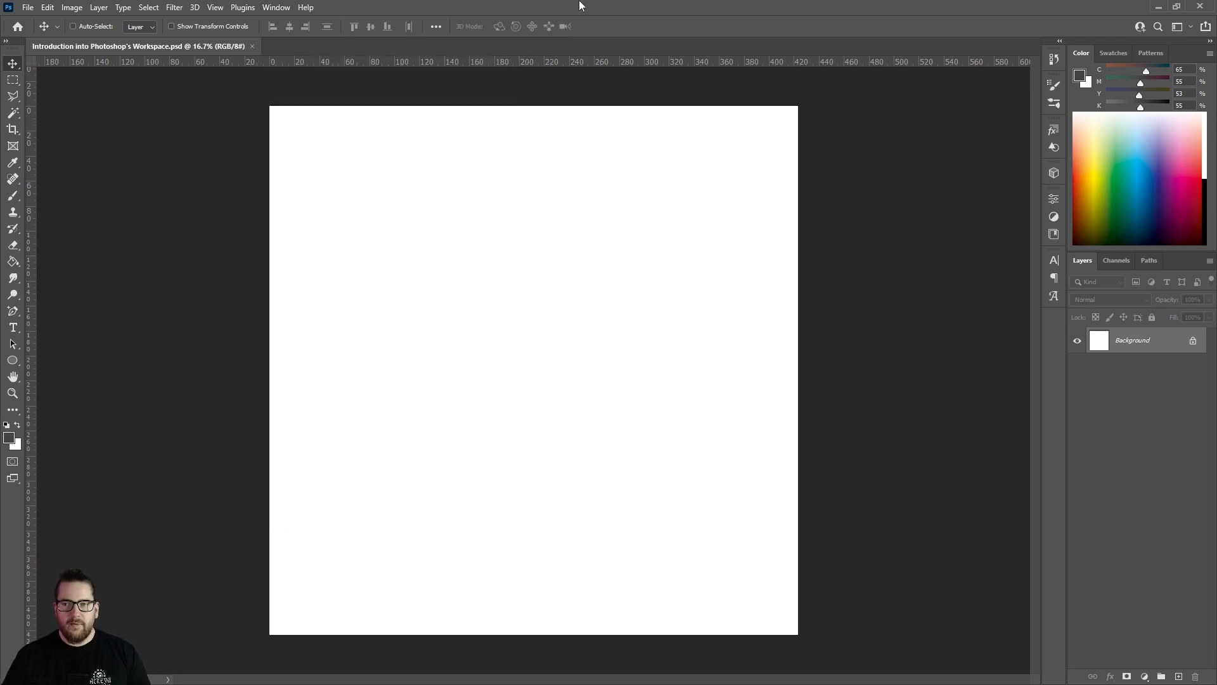
Look through the list of available panels and compare the options of the Rectangular Marquee, Type and Brush tools
{"action": "left_click", "coordinate": [276, 7]}
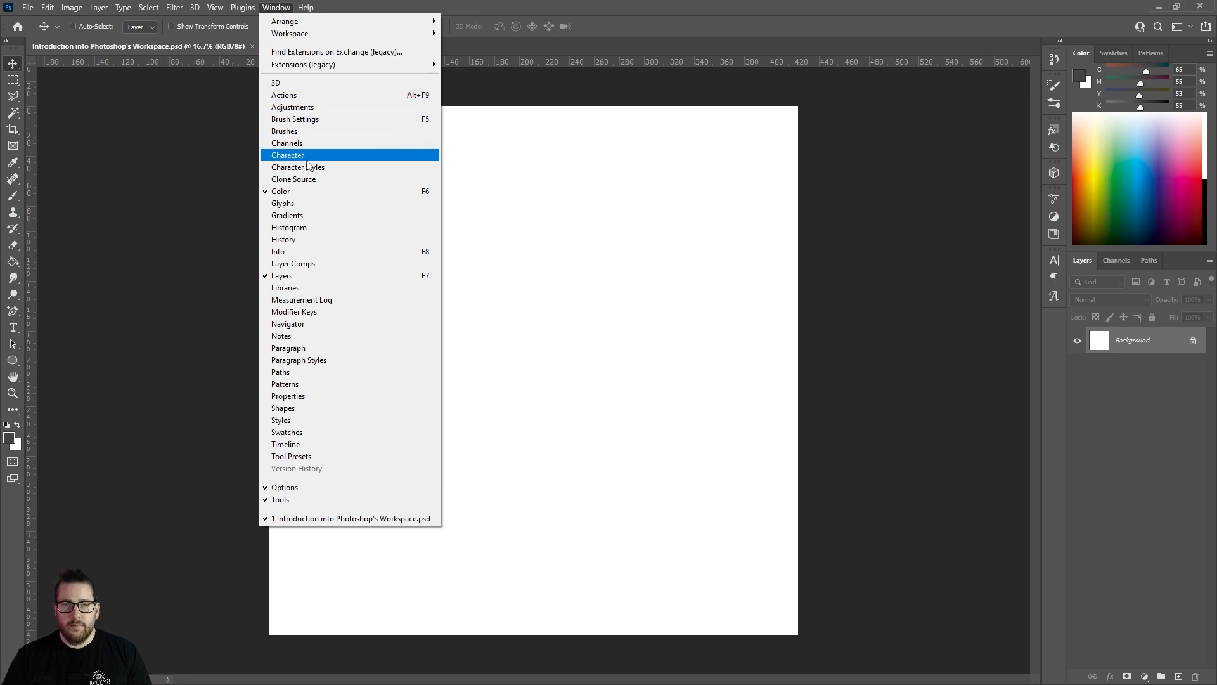
{"action": "left_click", "coordinate": [534, 10]}
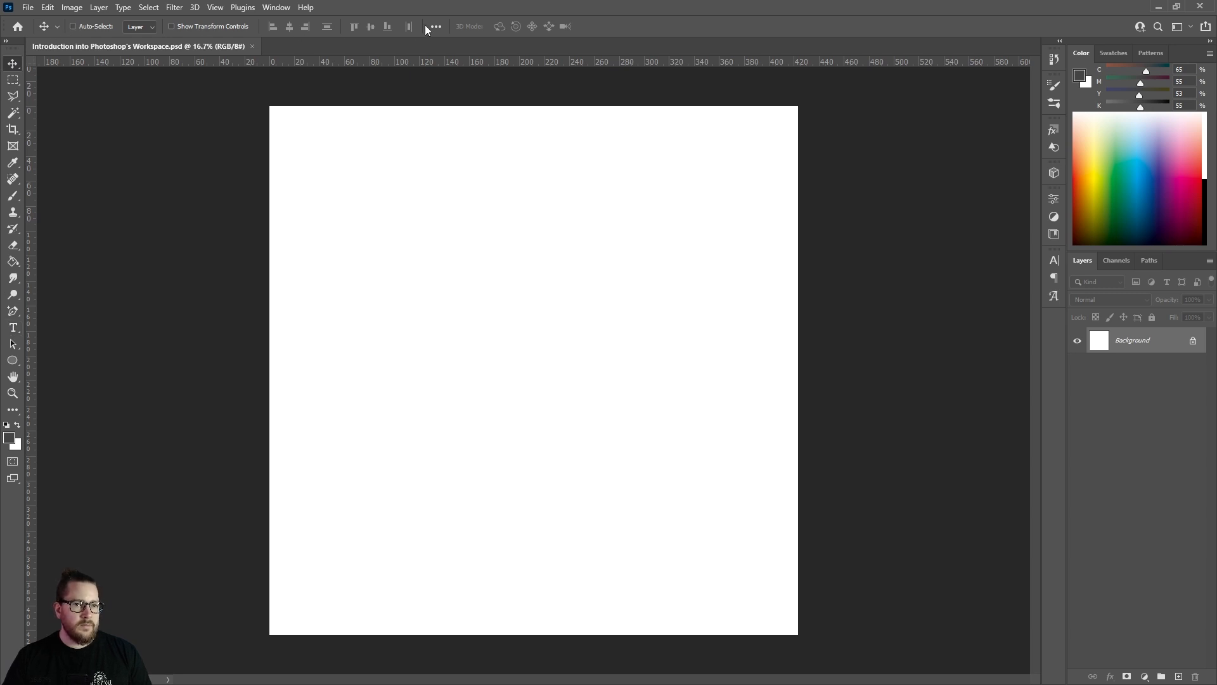
{"action": "left_click", "coordinate": [17, 85]}
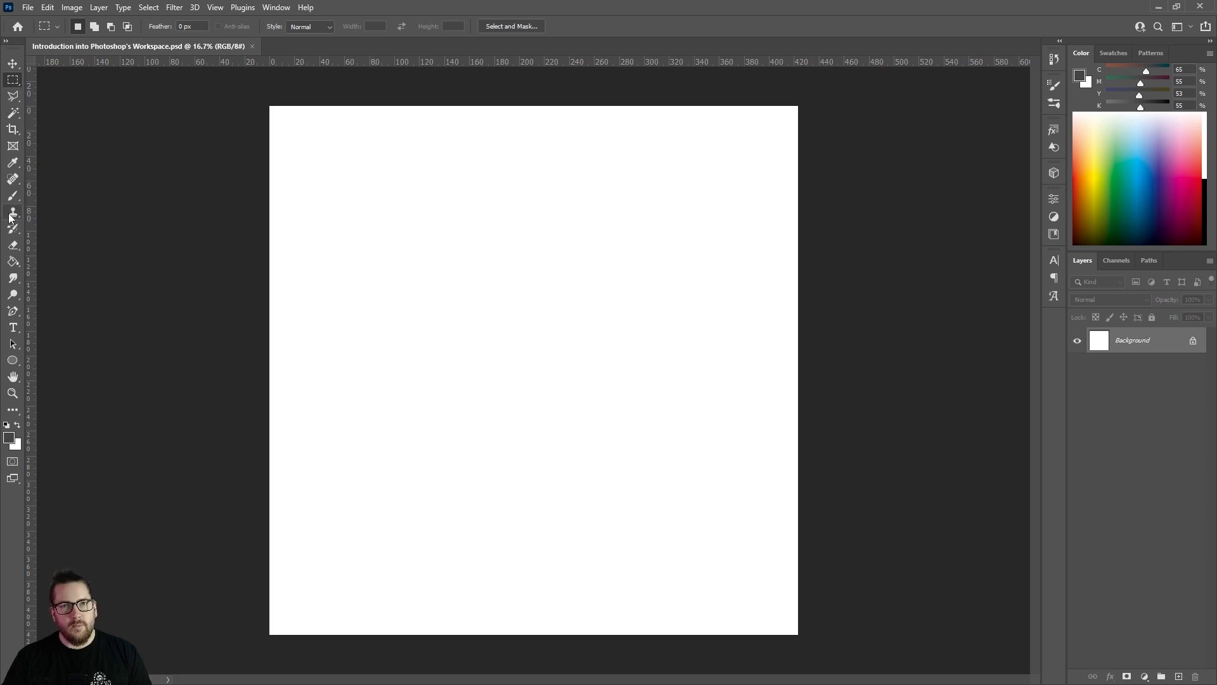
{"action": "key", "text": "t"}
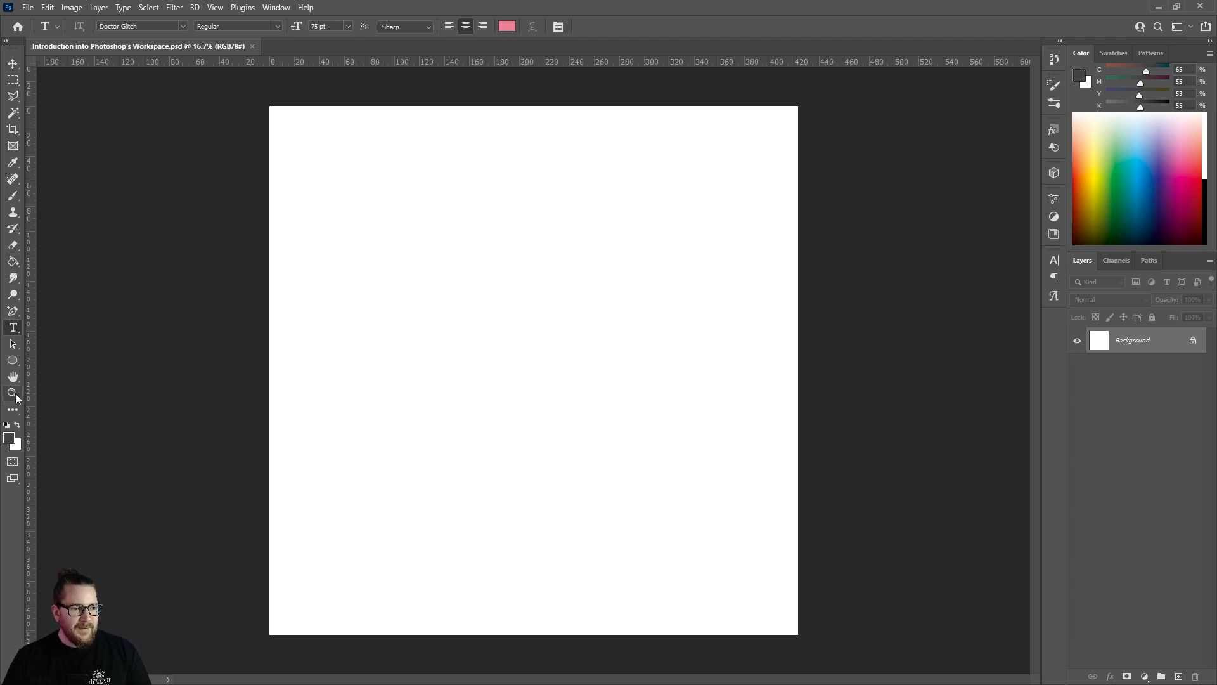
{"action": "left_click", "coordinate": [12, 199]}
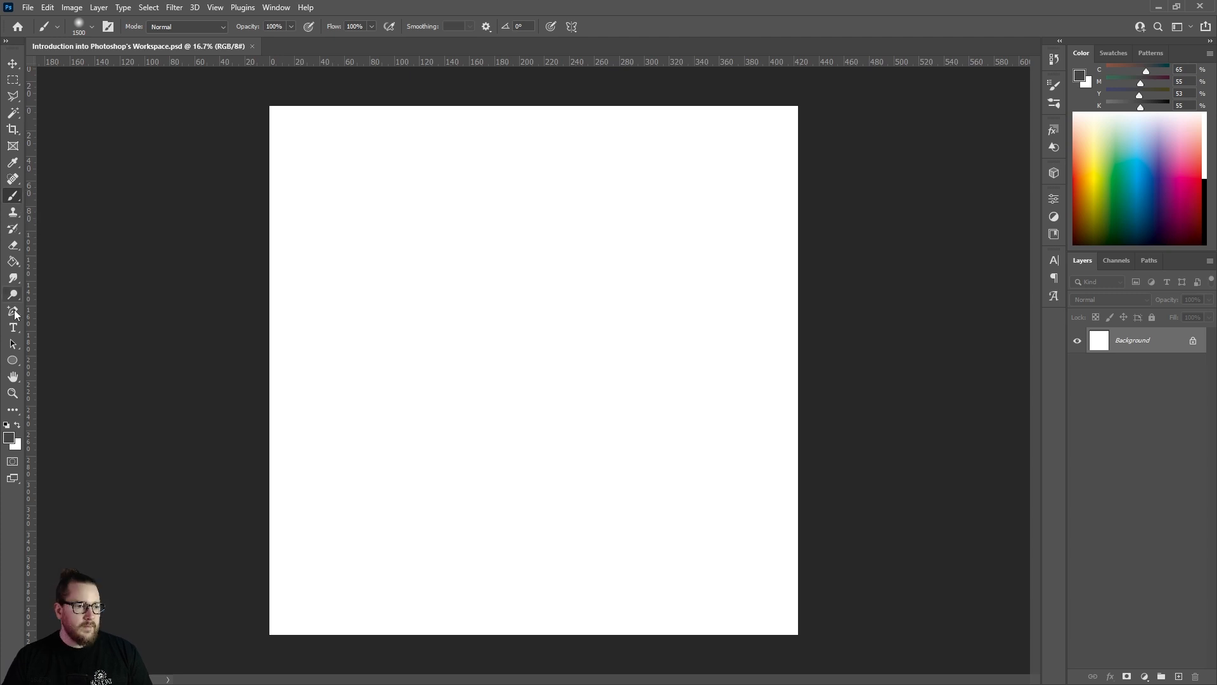
Add the text "Introduction into Photoshop's Workspace" mid-canvas, breaking it over several lines so that it fits the canvas
{"action": "left_click", "coordinate": [13, 328]}
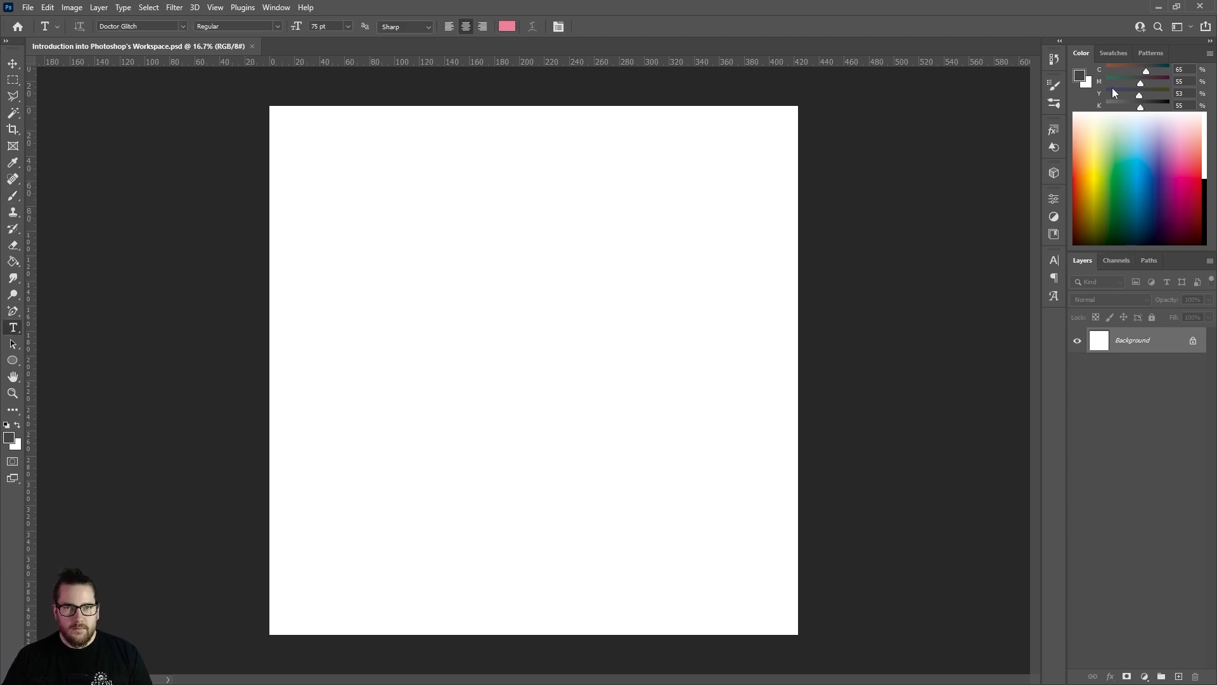
{"action": "mouse_move", "coordinate": [1080, 53]}
{"action": "left_mouse_down"}
{"action": "mouse_move", "coordinate": [576, 151]}
{"action": "mouse_move", "coordinate": [1079, 53]}
{"action": "left_mouse_up"}
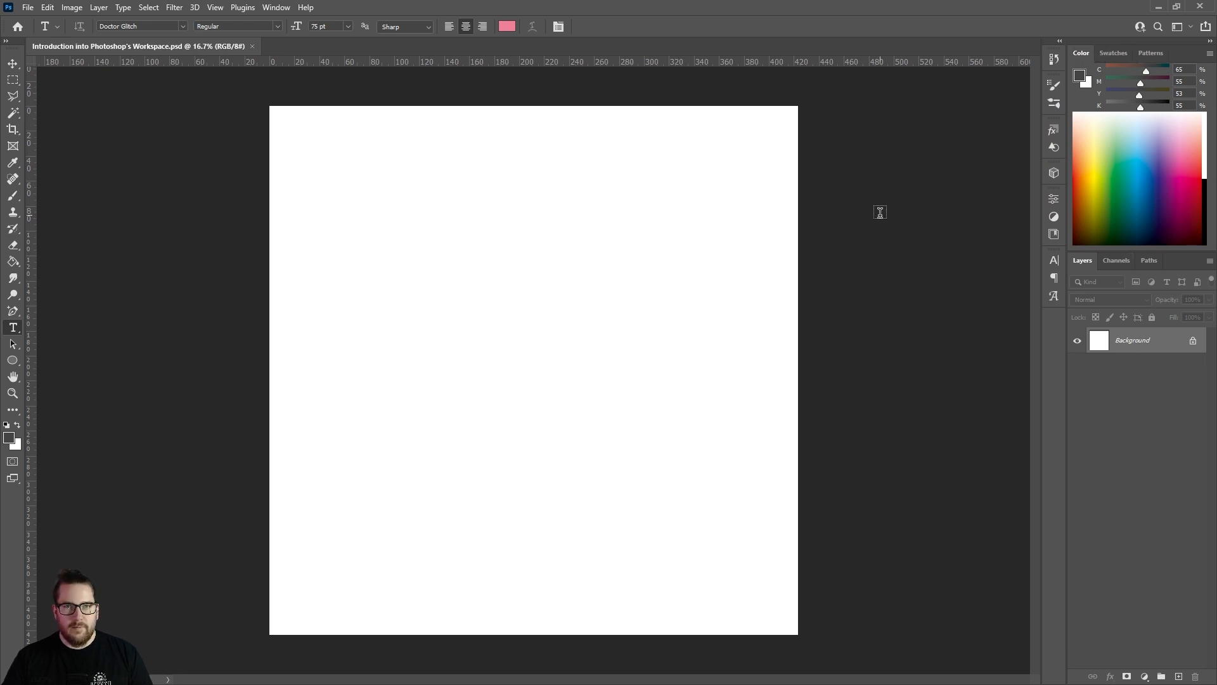
{"action": "left_click", "coordinate": [514, 336]}
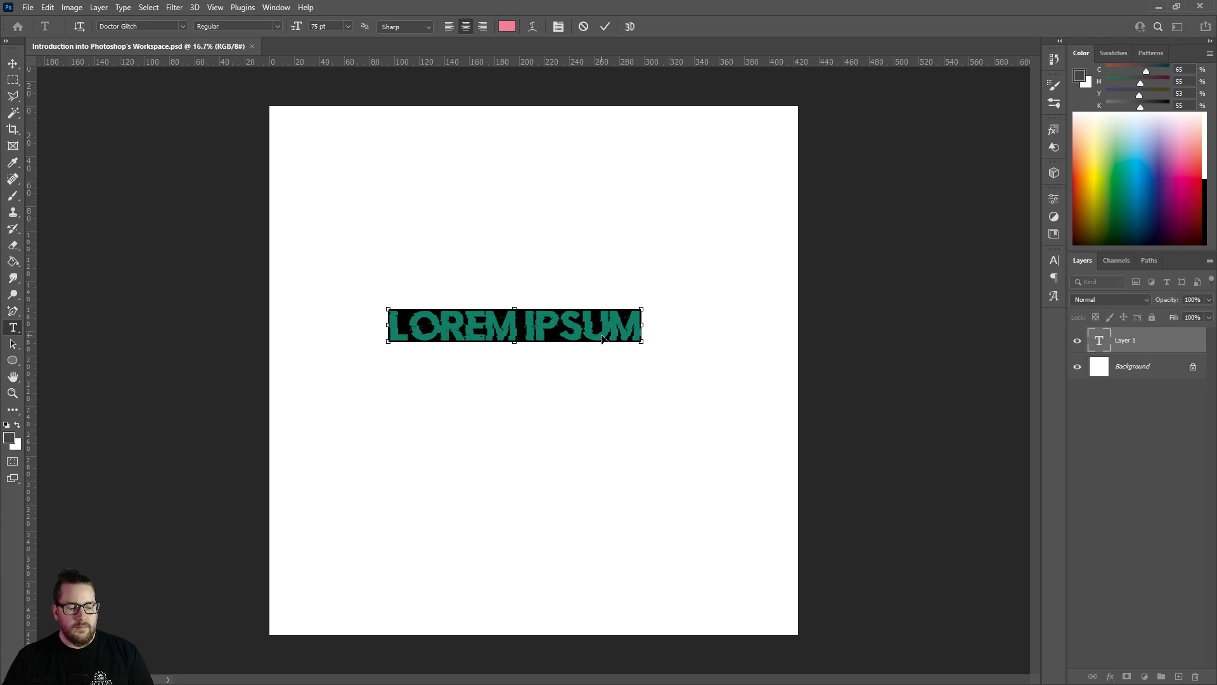
{"action": "type", "text": "INTRODUCTION INTO PHOTOSHOP'S WORKSPACE"}
{"action": "left_click", "coordinate": [451, 322]}
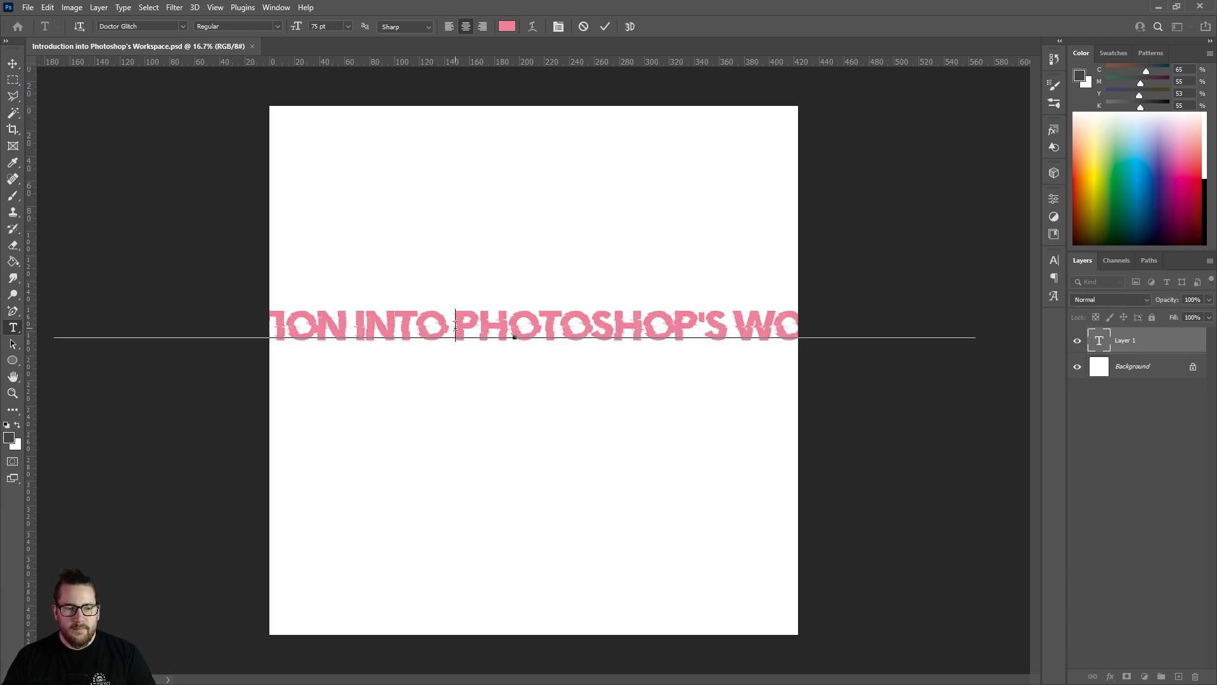
{"action": "key", "text": "BackSpace"}
{"action": "key", "text": "Return"}
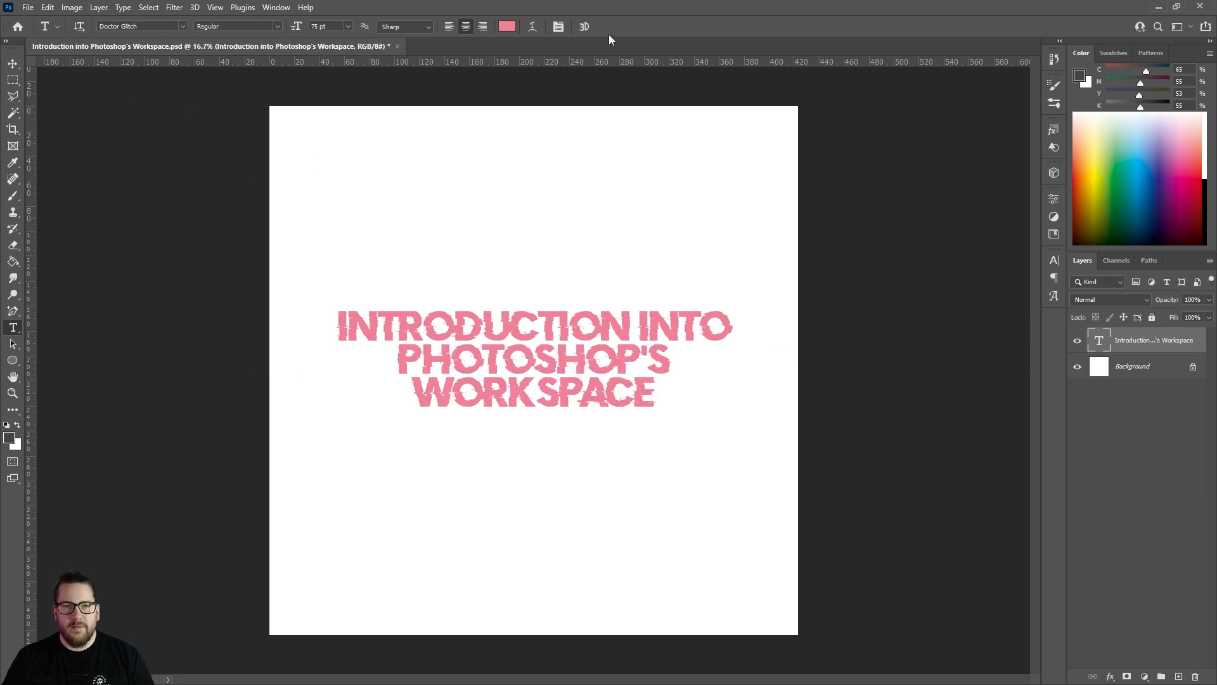
Try faux italic on the heading text in the character settings
{"action": "left_click", "coordinate": [1053, 262]}
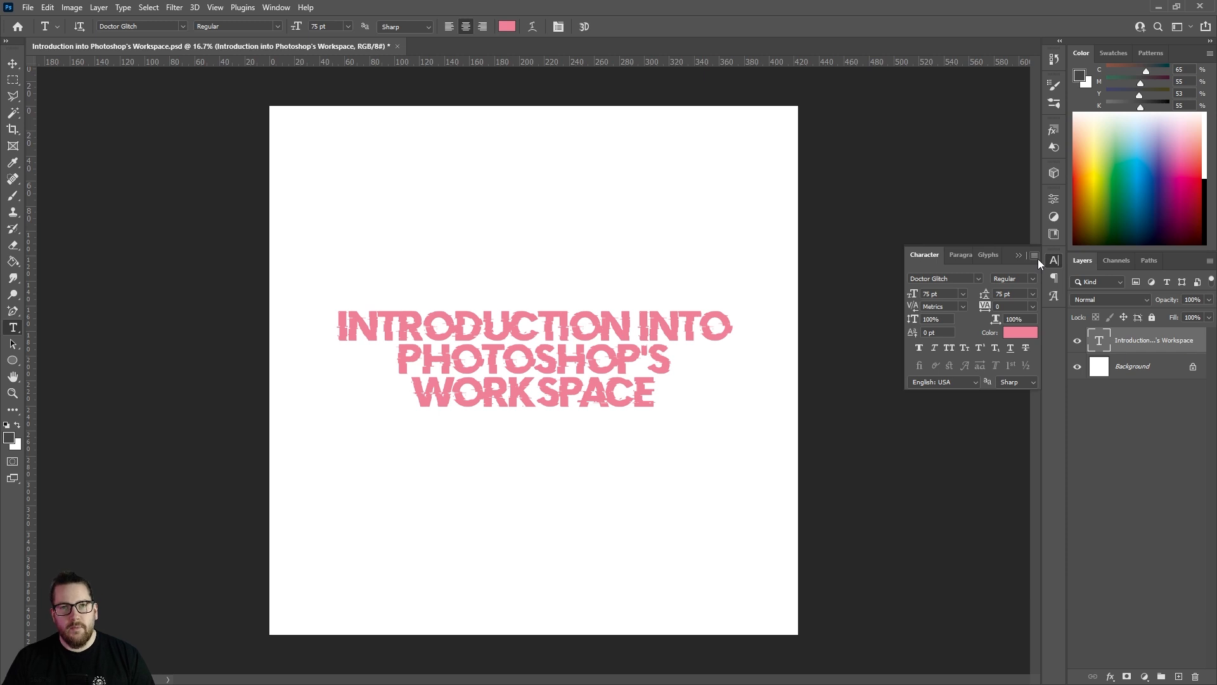
{"action": "left_click", "coordinate": [926, 293]}
{"action": "left_click", "coordinate": [1012, 295]}
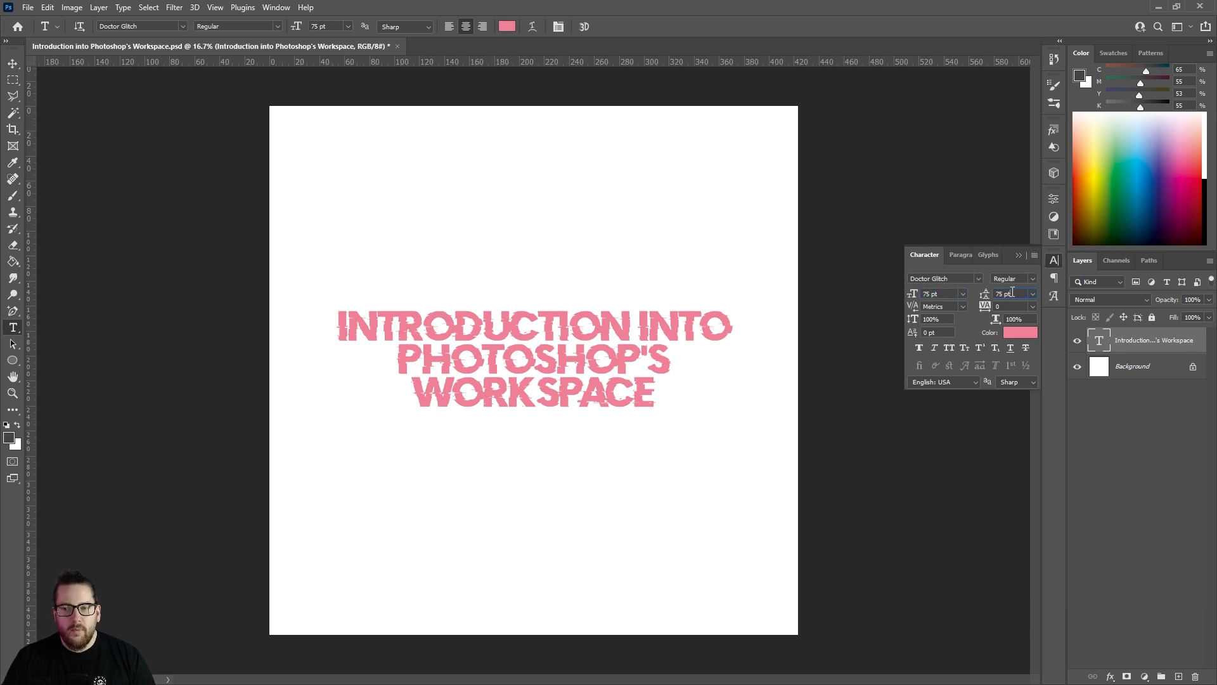
{"action": "left_click", "coordinate": [935, 347]}
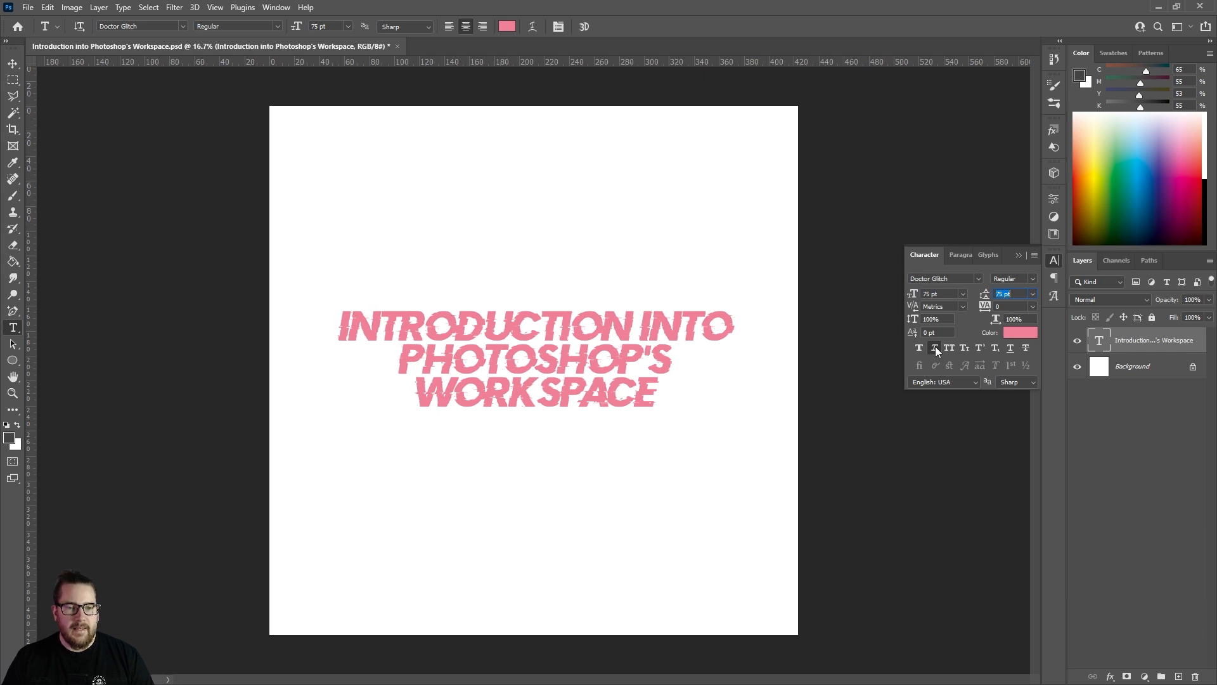
{"action": "left_click", "coordinate": [1019, 256]}
Display the character settings again, collapse them and switch to the Move tool
{"action": "left_click", "coordinate": [274, 8]}
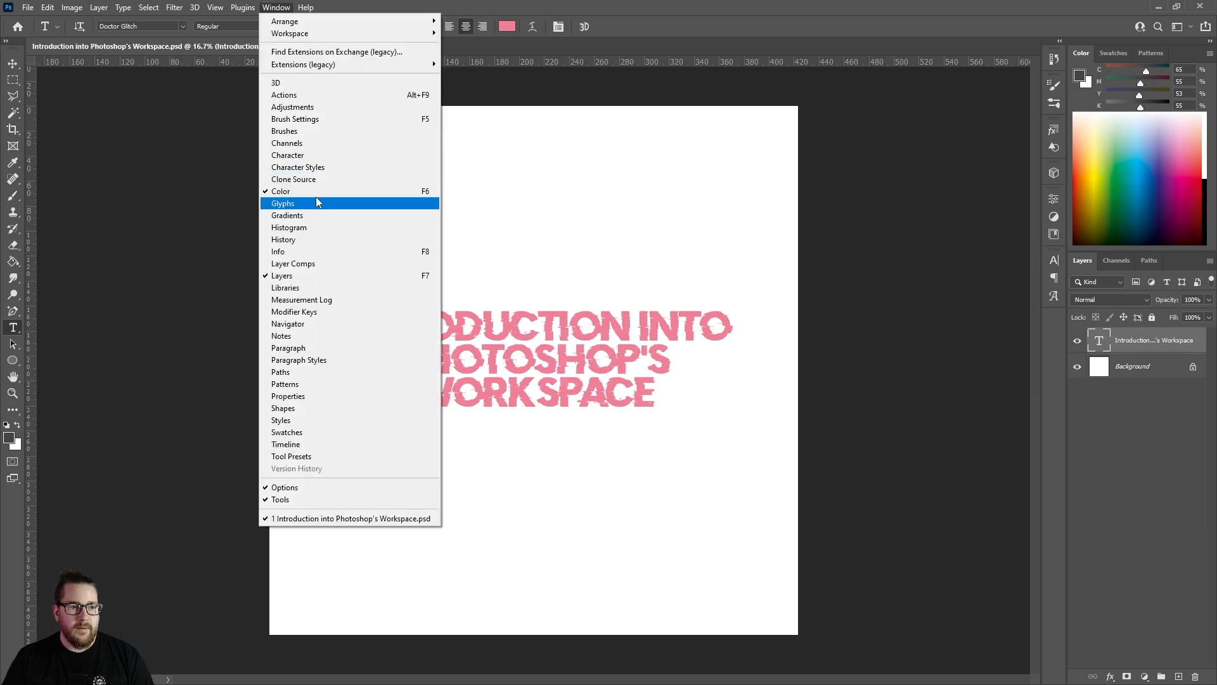
{"action": "left_click", "coordinate": [311, 158]}
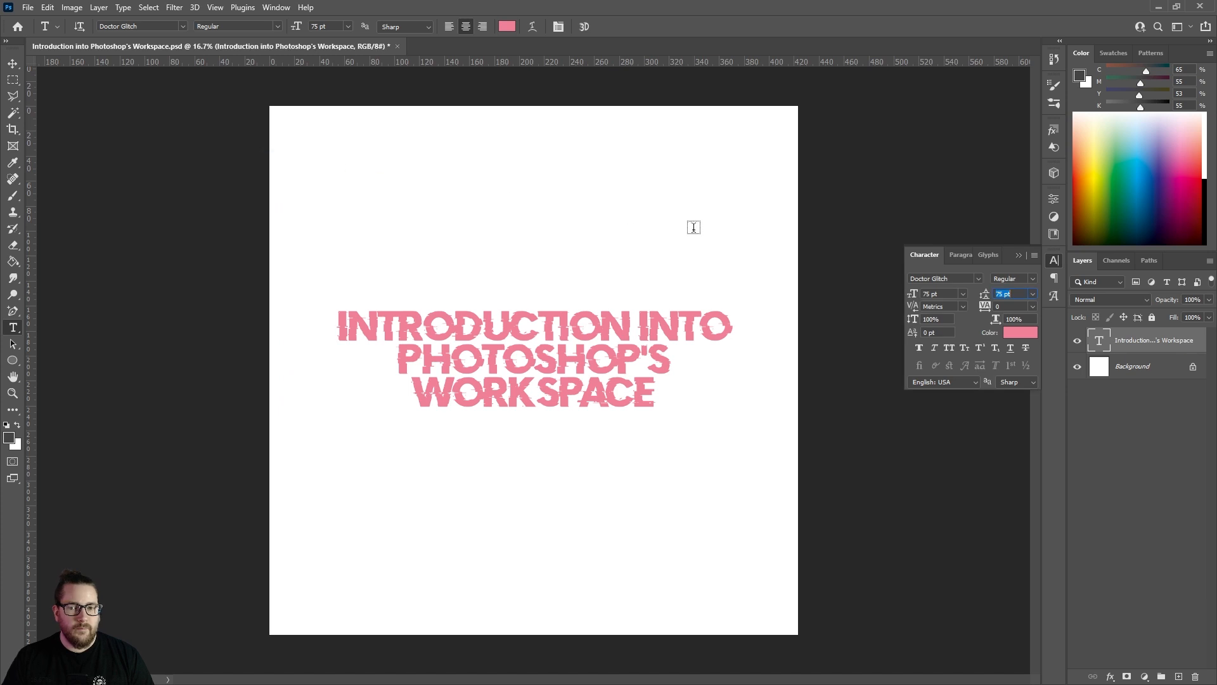
{"action": "left_click", "coordinate": [1017, 254]}
{"action": "key", "text": "v"}
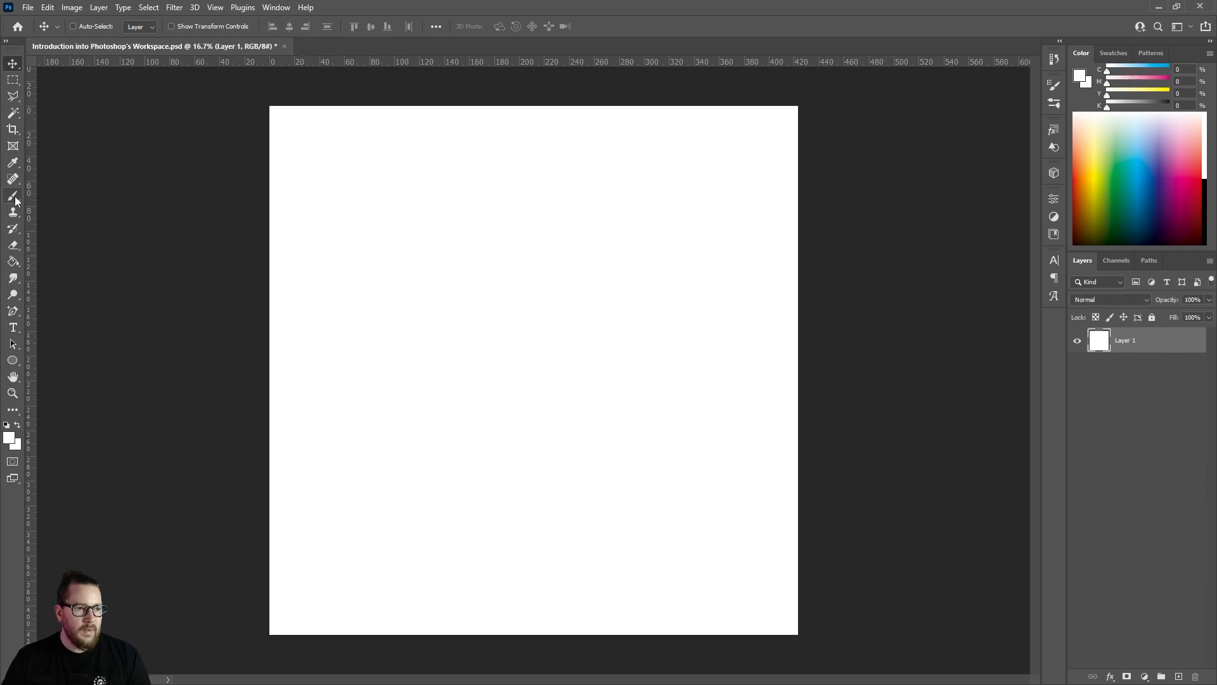
Set the 500 px brush tip's spacing to 116% and reset the colours to default black and white
{"action": "left_click", "coordinate": [14, 198]}
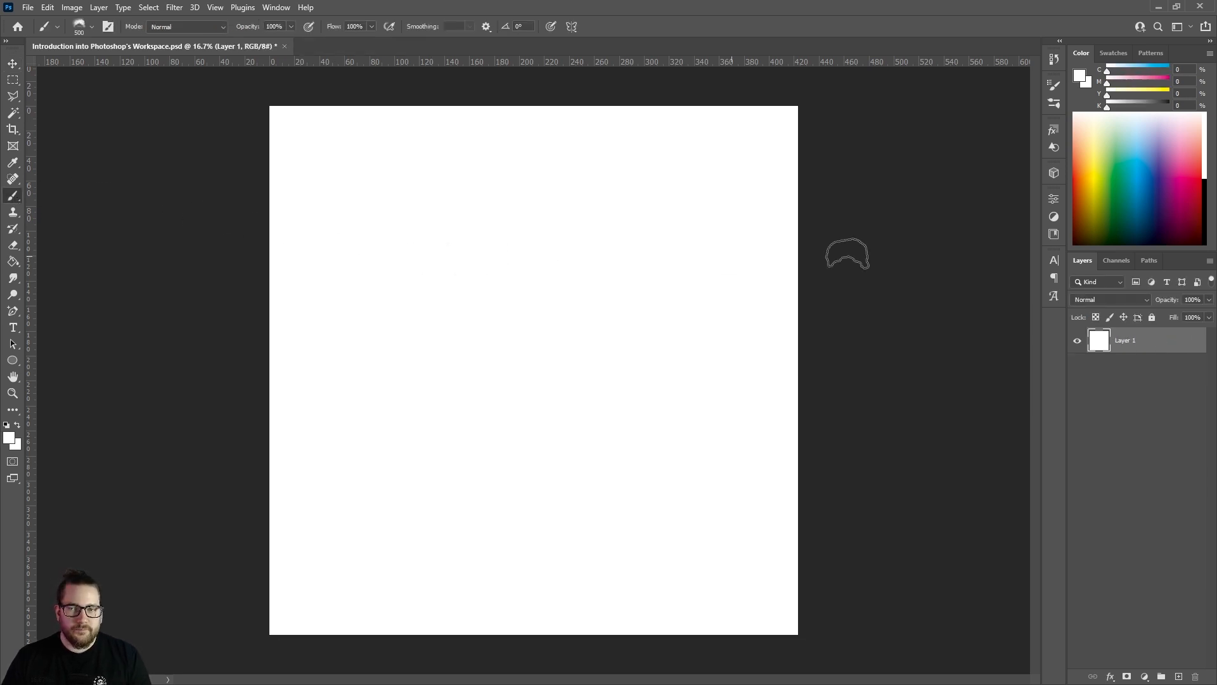
{"action": "left_click", "coordinate": [91, 27]}
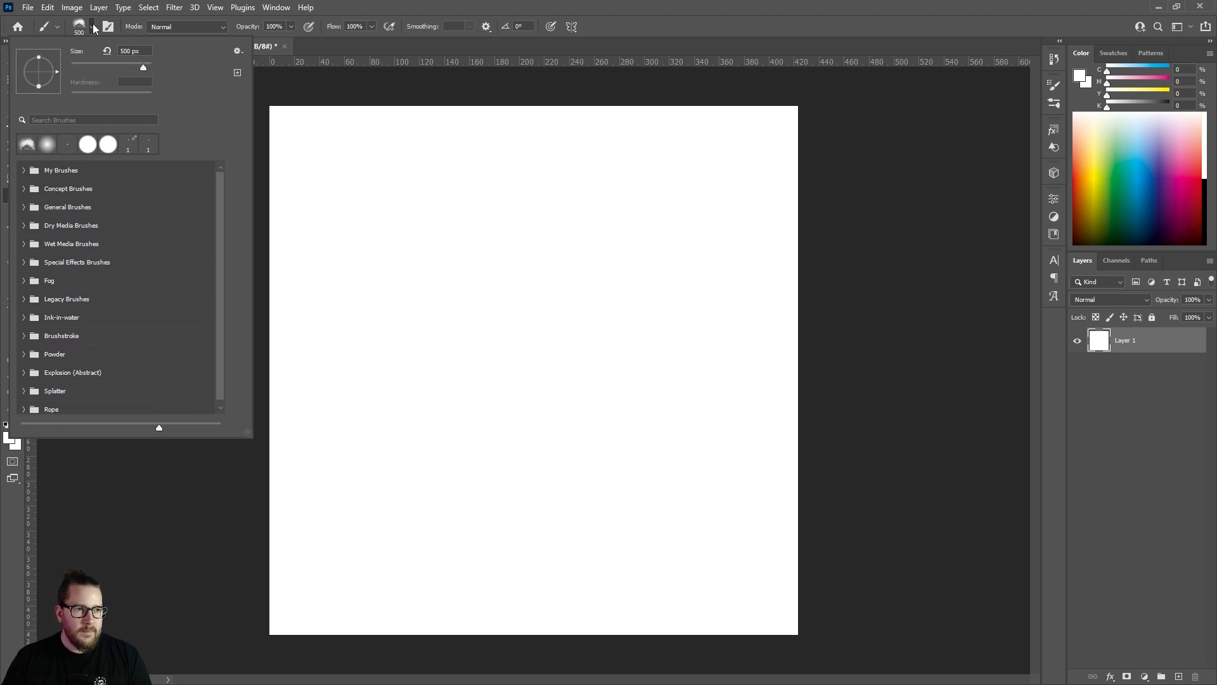
{"action": "left_click", "coordinate": [1052, 85]}
{"action": "left_click_drag", "start_coordinate": [888, 465], "coordinate": [950, 462]}
{"action": "key", "text": "d"}
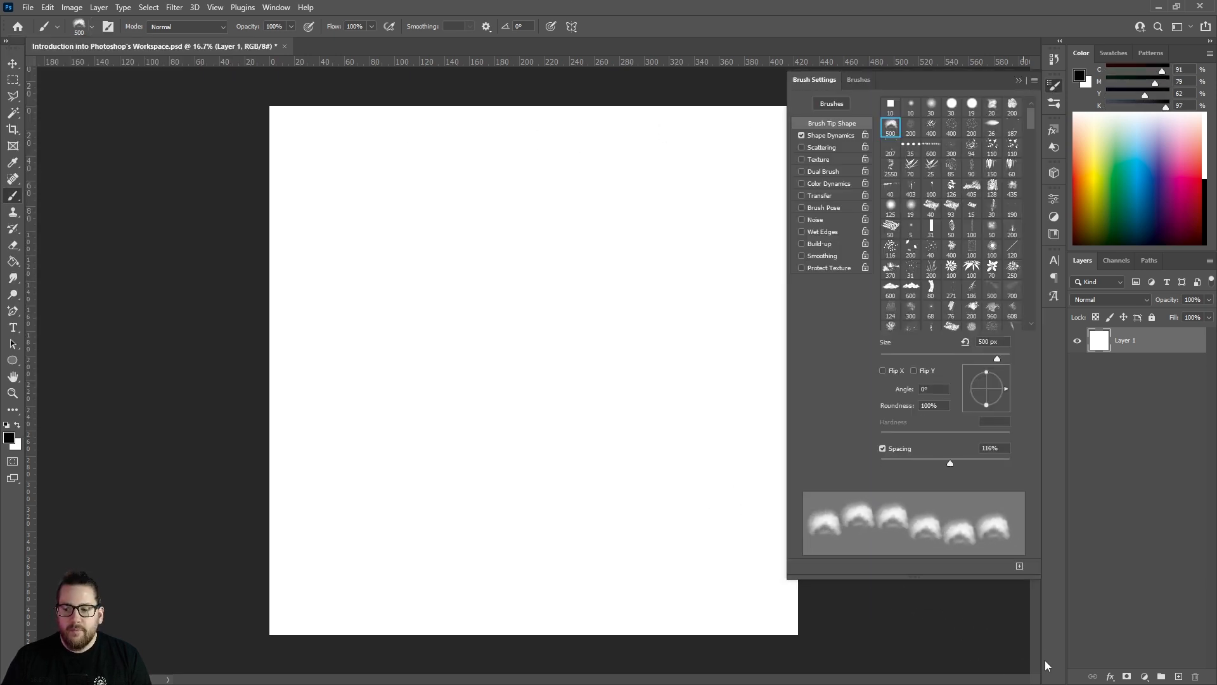
Add a new layer and paint black test strokes across the middle of the canvas, reducing the brush spacing between strokes
{"action": "left_click", "coordinate": [1178, 677]}
{"action": "mouse_move", "coordinate": [580, 171]}
{"action": "left_mouse_down"}
{"action": "mouse_move", "coordinate": [417, 248]}
{"action": "mouse_move", "coordinate": [391, 296]}
{"action": "mouse_move", "coordinate": [391, 348]}
{"action": "mouse_move", "coordinate": [420, 391]}
{"action": "mouse_move", "coordinate": [501, 418]}
{"action": "mouse_move", "coordinate": [584, 408]}
{"action": "left_mouse_up"}
{"action": "left_click_drag", "start_coordinate": [950, 456], "coordinate": [883, 457]}
{"action": "left_click", "coordinate": [626, 251]}
{"action": "mouse_move", "coordinate": [544, 266]}
{"action": "left_mouse_down"}
{"action": "mouse_move", "coordinate": [512, 327]}
{"action": "mouse_move", "coordinate": [628, 361]}
{"action": "left_mouse_up"}
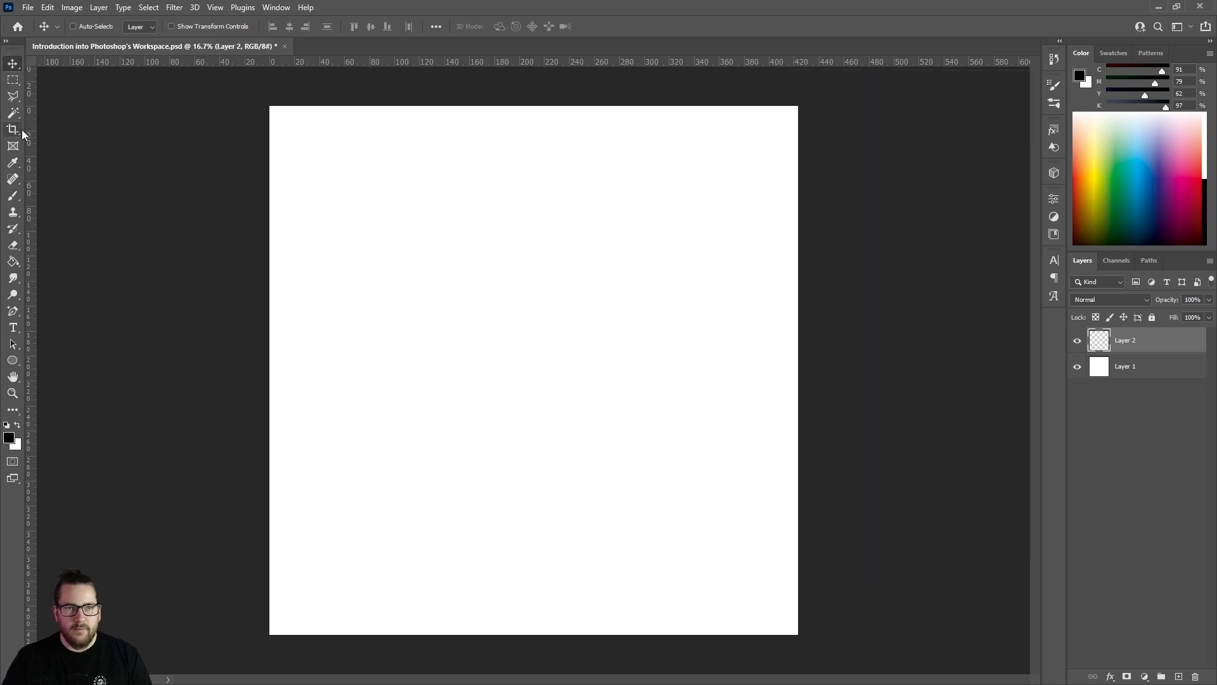